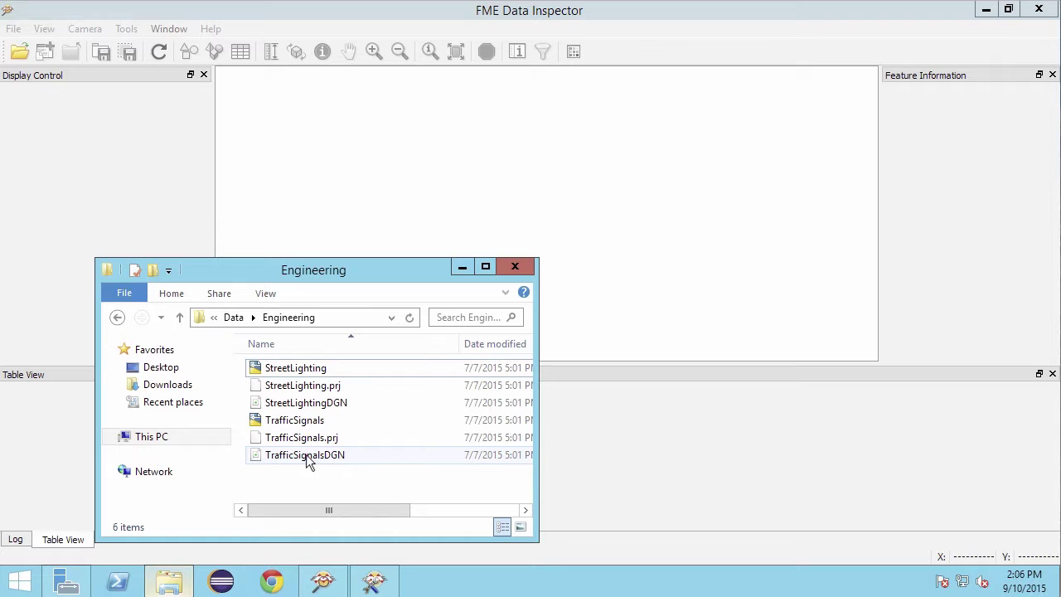
Load TrafficSignalsDGN into Data Inspector, showing 1945 features on levels 0 and 1
drag(307, 460, 535, 213)
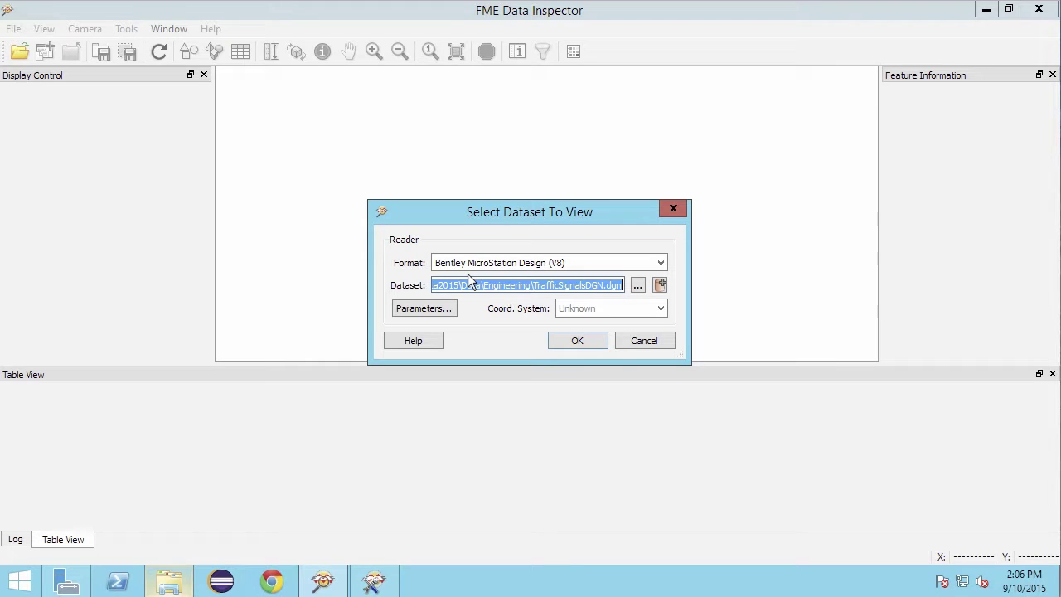
click(577, 340)
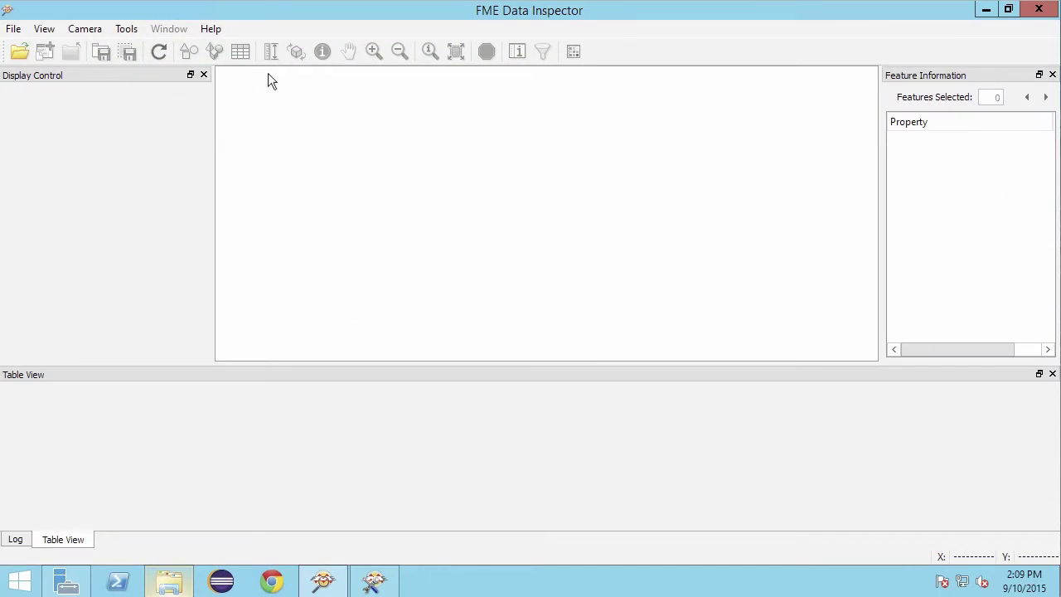
Reload TrafficSignalsDGN with the reader grouping by Level Names and preserving named cell insert points
click(172, 582)
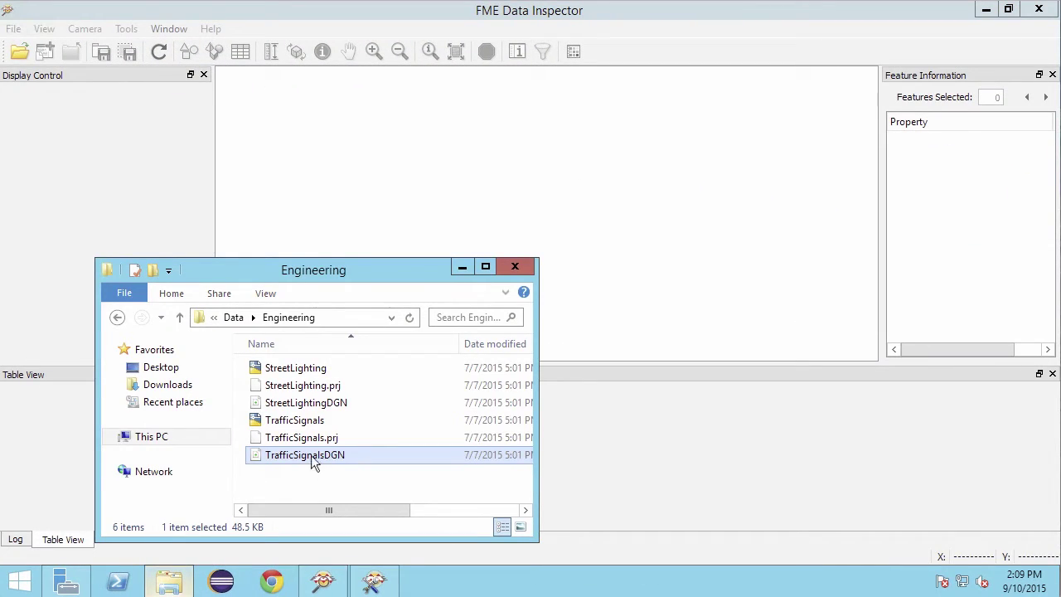
drag(311, 455, 488, 213)
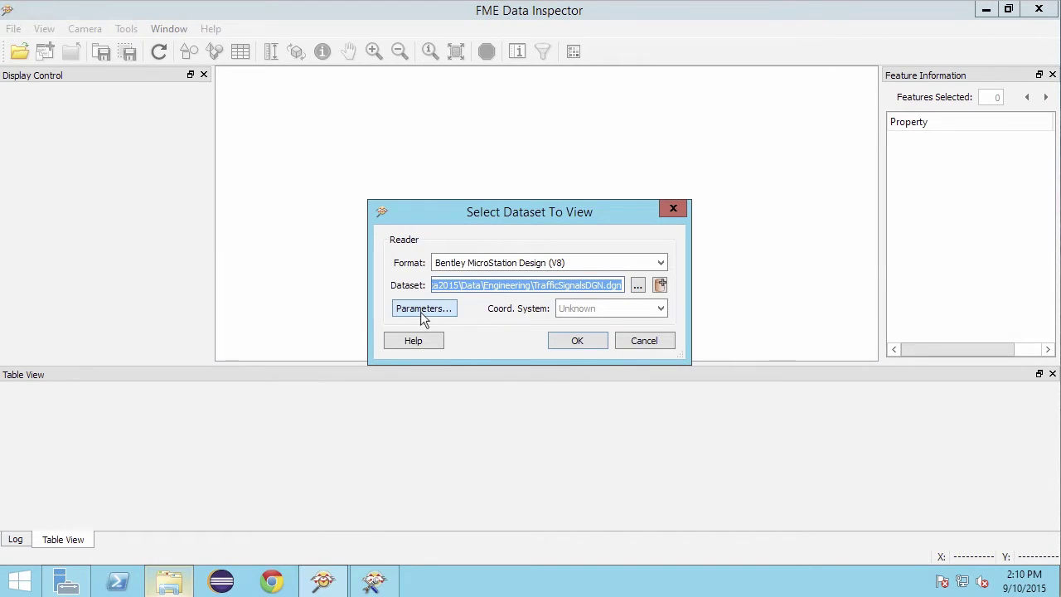
click(422, 308)
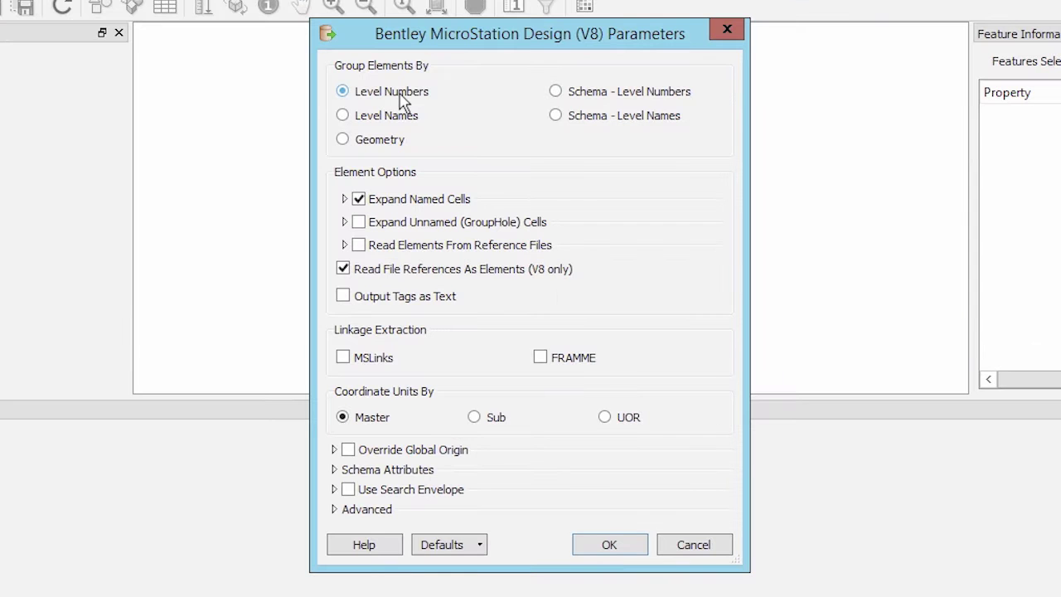
click(398, 120)
click(344, 199)
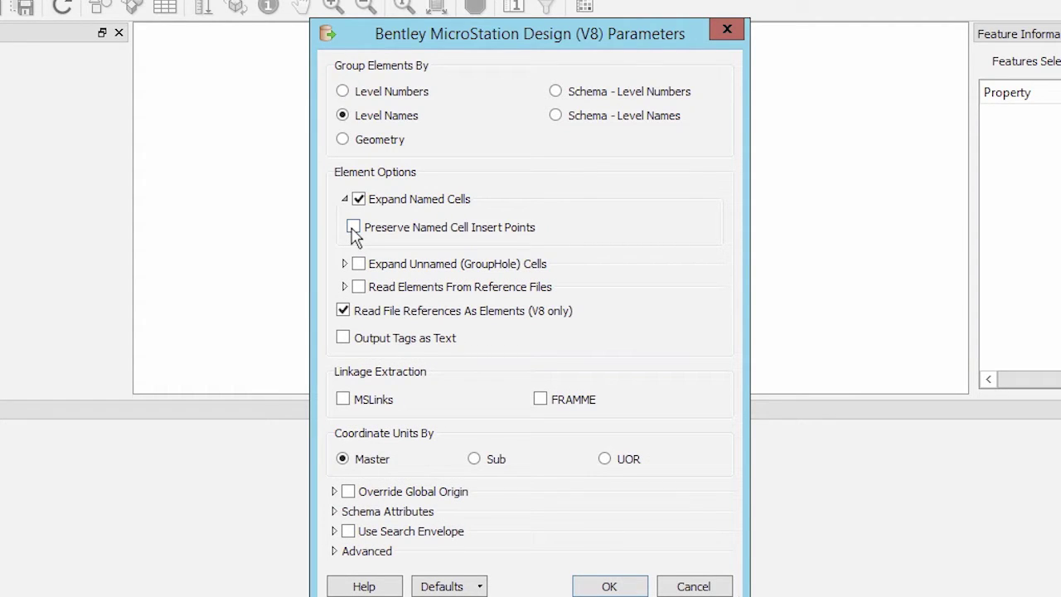
click(351, 229)
click(609, 586)
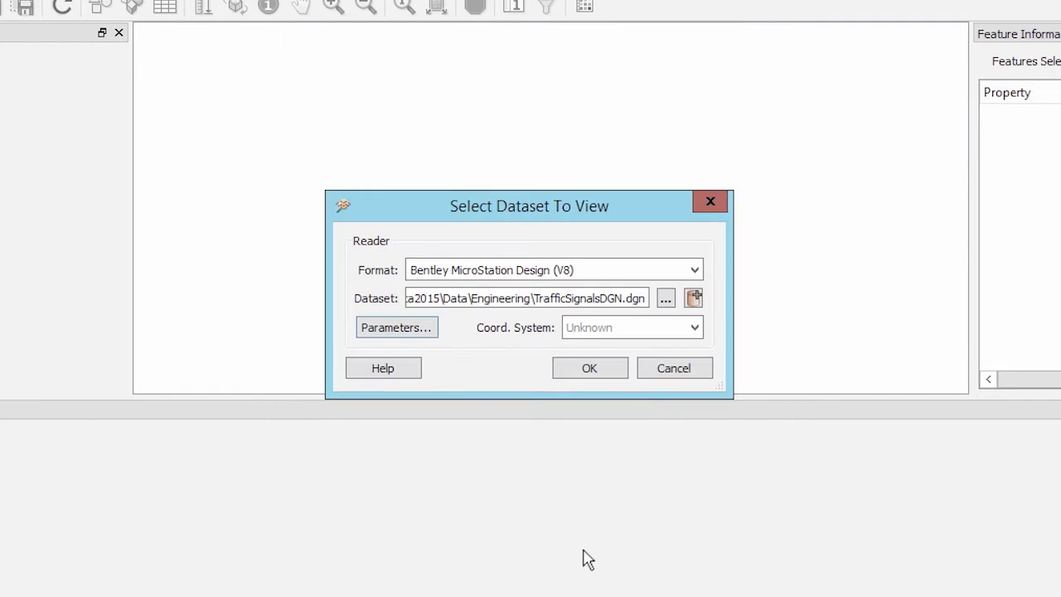
Open the reconfigured dataset, zoom to signal VAN-FT-151 and hide the Default layer
click(570, 371)
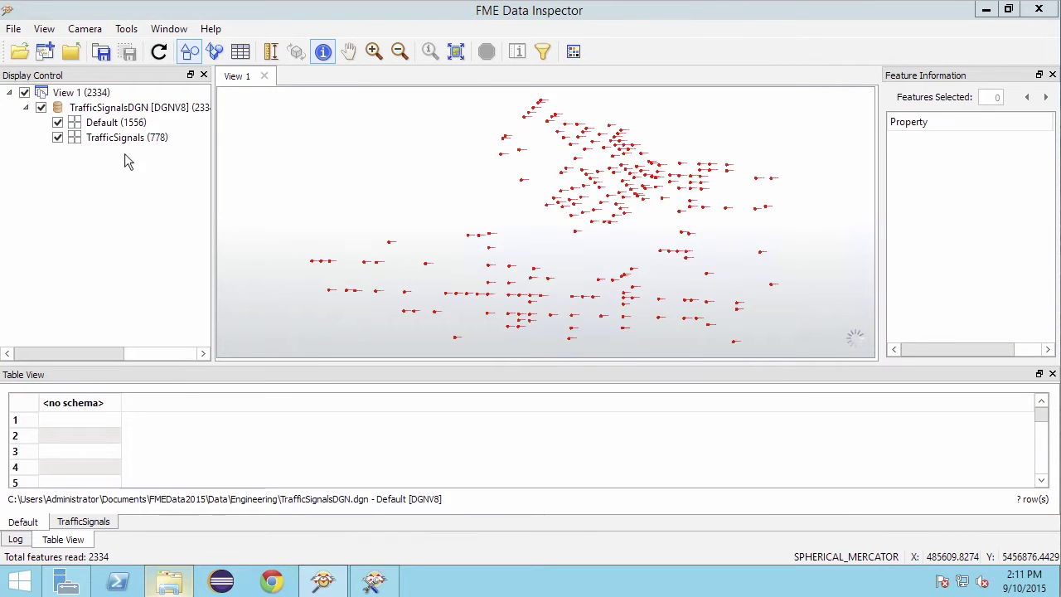
click(373, 53)
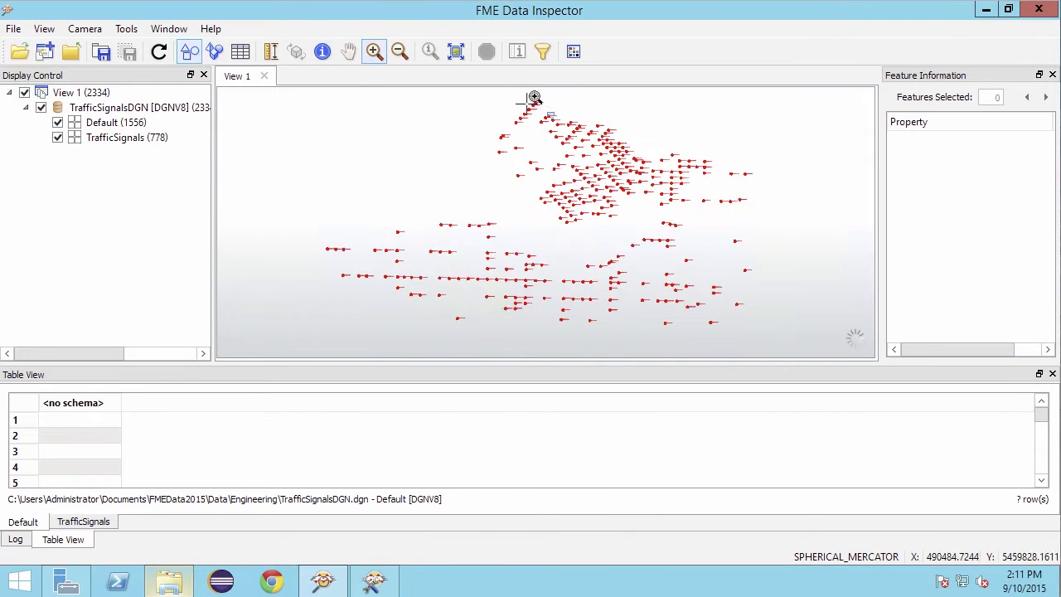
drag(551, 114, 514, 88)
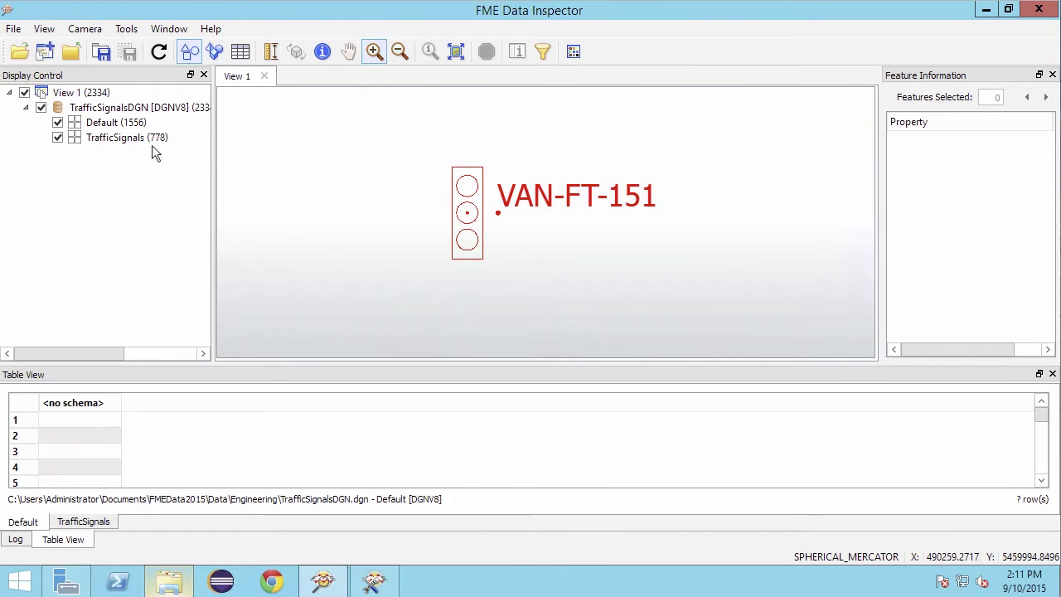
click(57, 123)
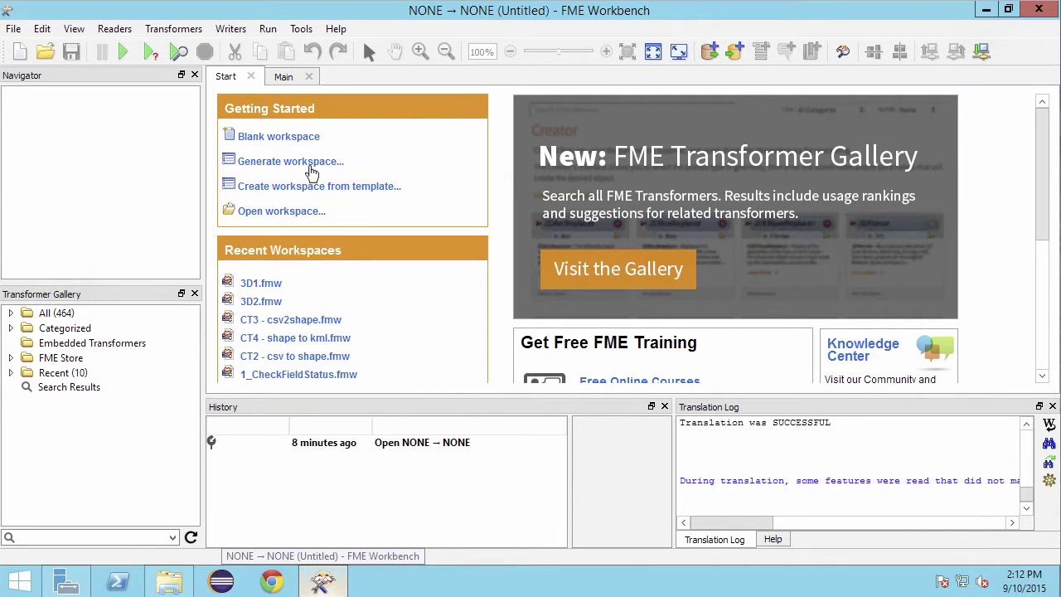
Generate a DGN-to-Esri Shape workspace using Level Names and preserved named cell insert points
click(310, 162)
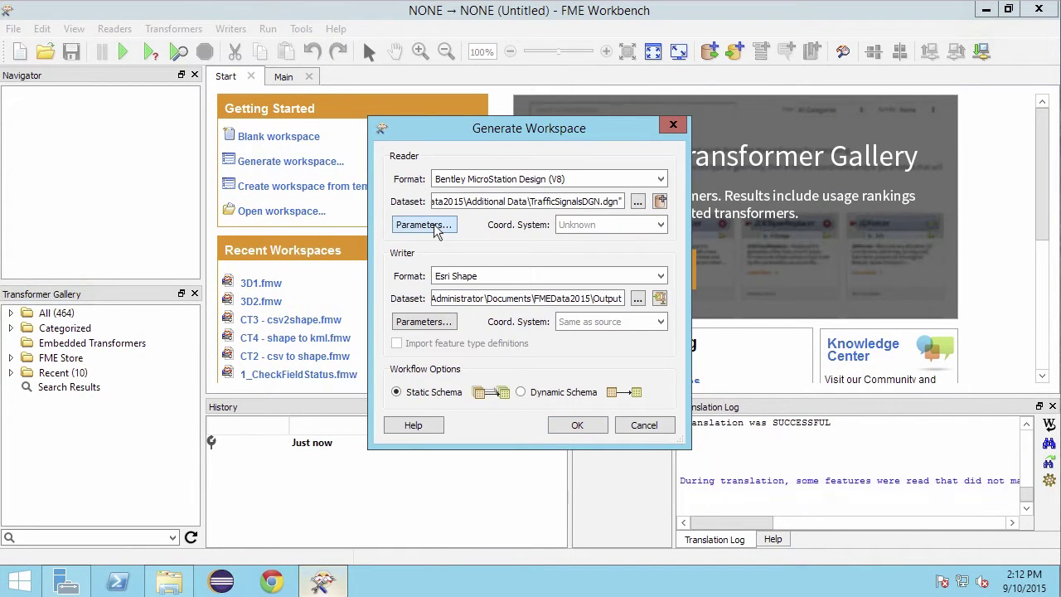
click(424, 224)
click(384, 206)
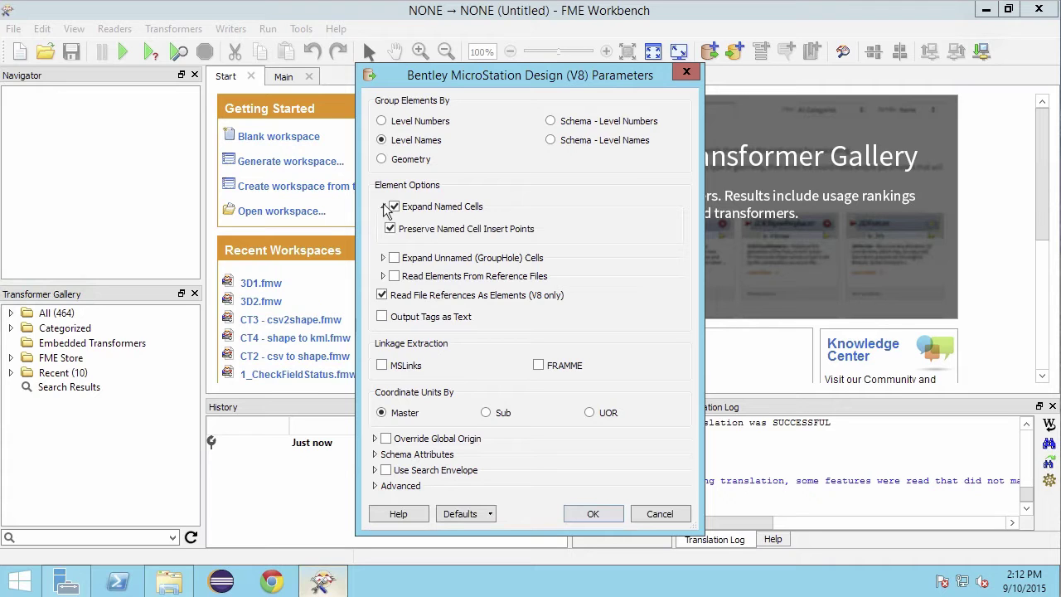
click(592, 513)
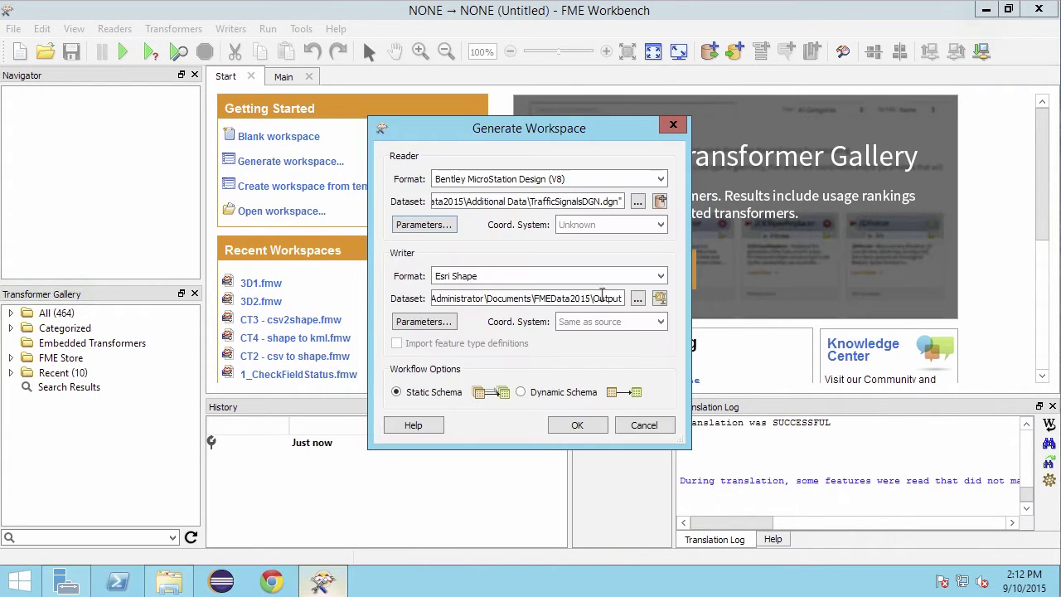
click(578, 425)
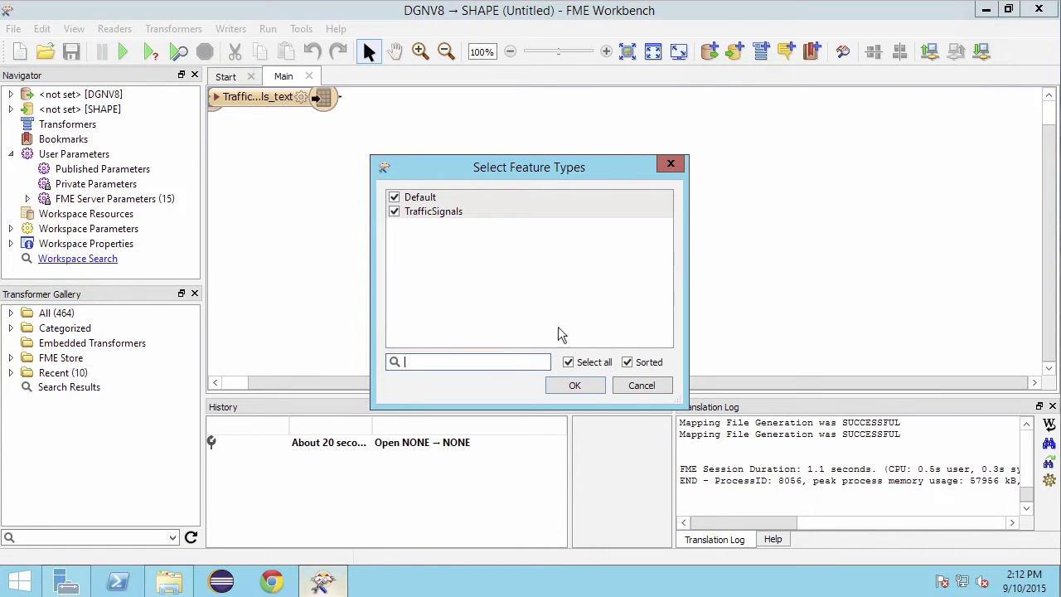
Exclude the Default feature type so only TrafficSignals is read into the workspace
click(395, 199)
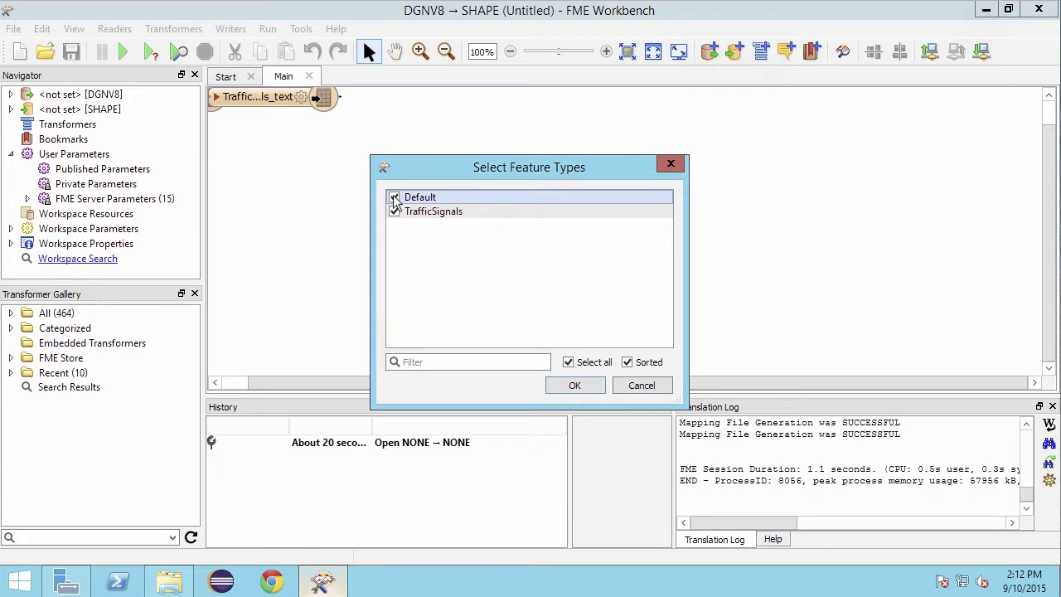
click(394, 198)
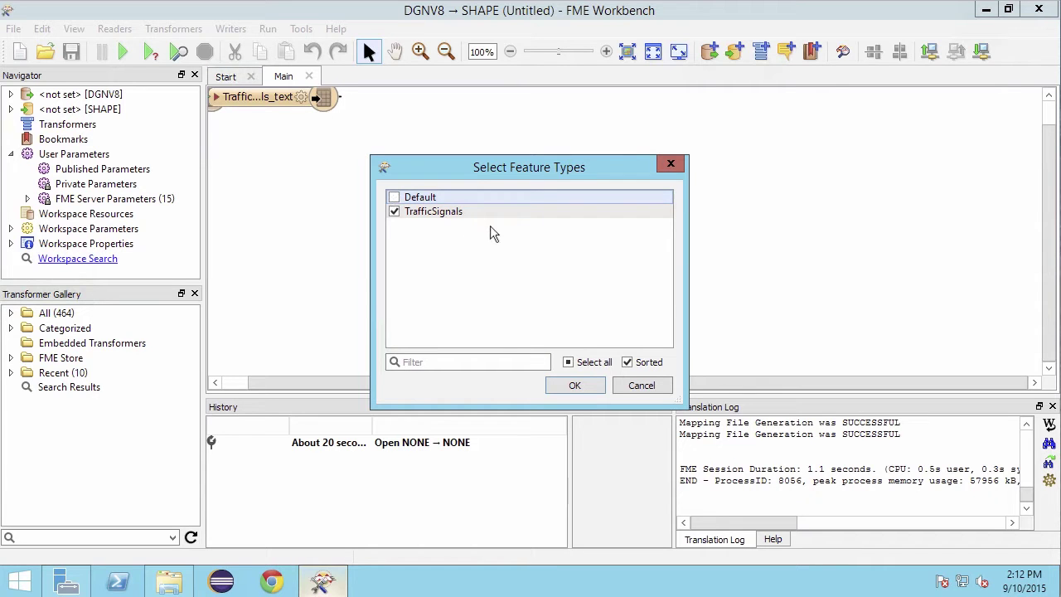
click(575, 387)
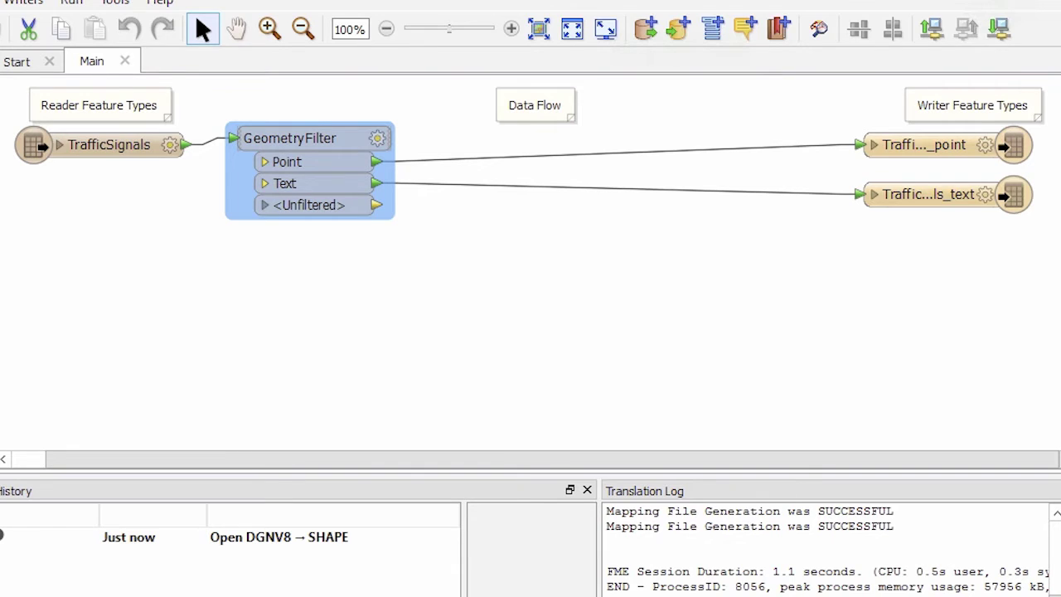
click(947, 193)
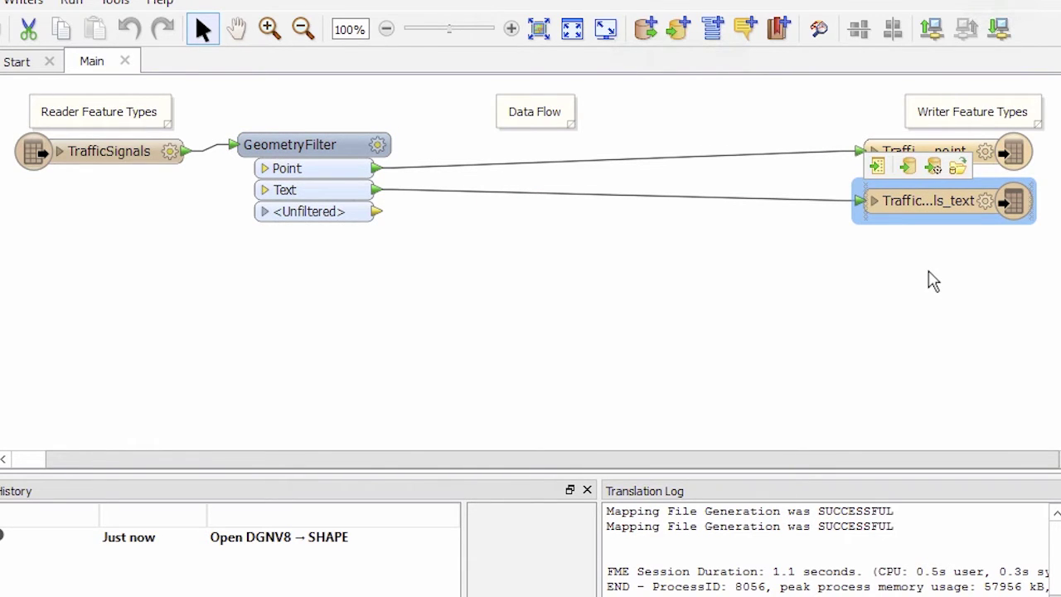
Delete the text writer and insert a NeighborFinder into the Point connection
key(Delete)
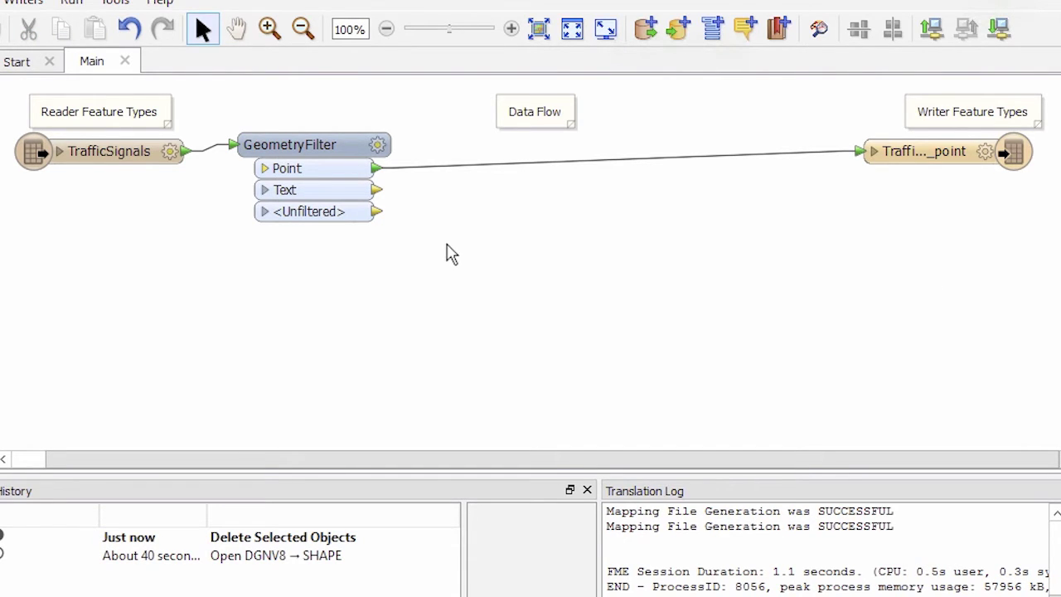
scroll(446, 253, down, 1)
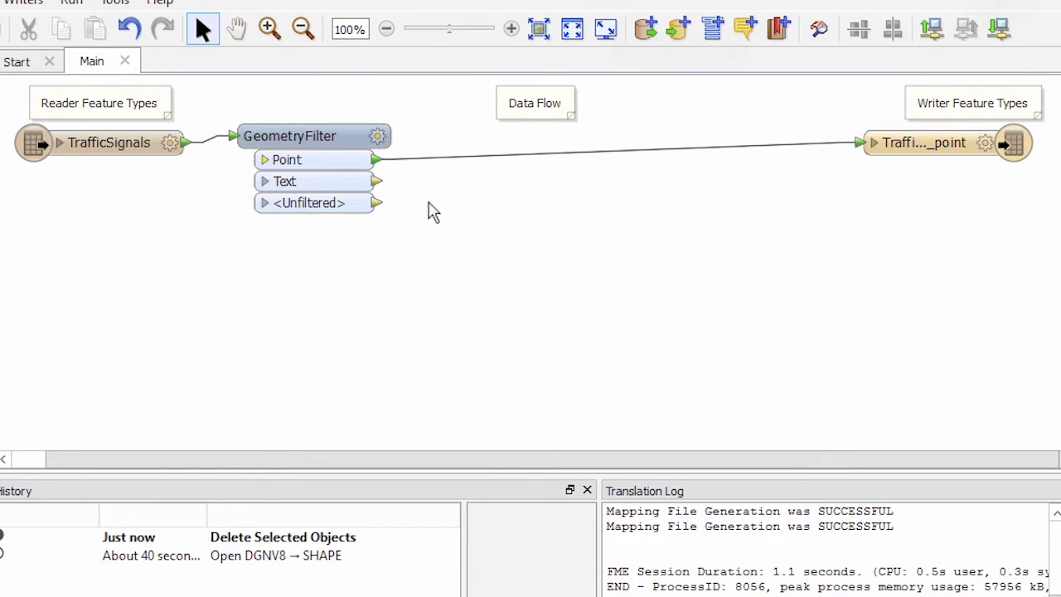
click(486, 160)
text(neighborfin)
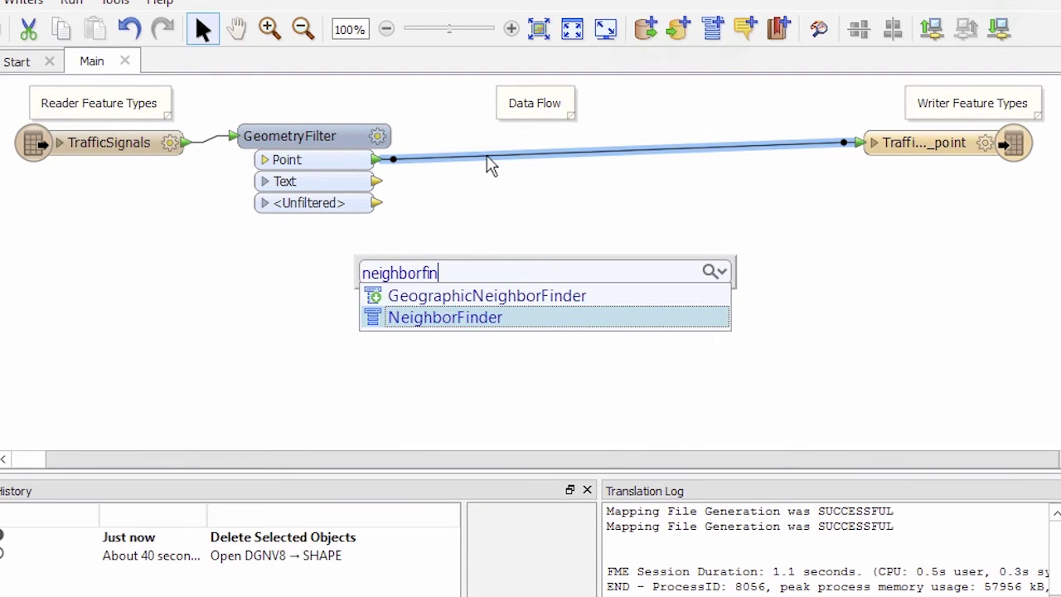
key(Return)
Connect the Text output to the NeighborFinder's Candidate port
drag(377, 184, 563, 191)
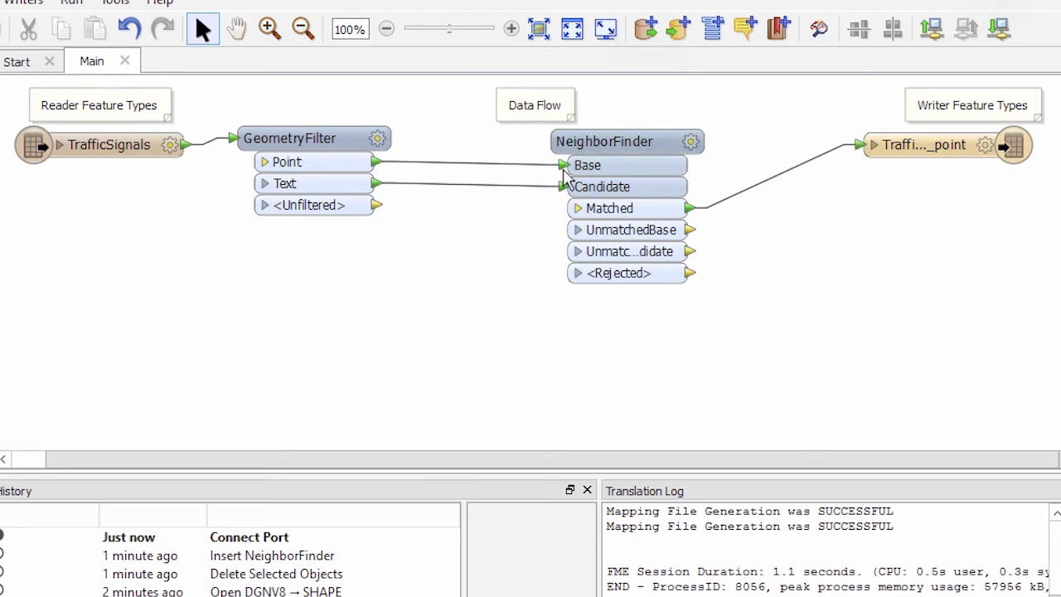
click(572, 186)
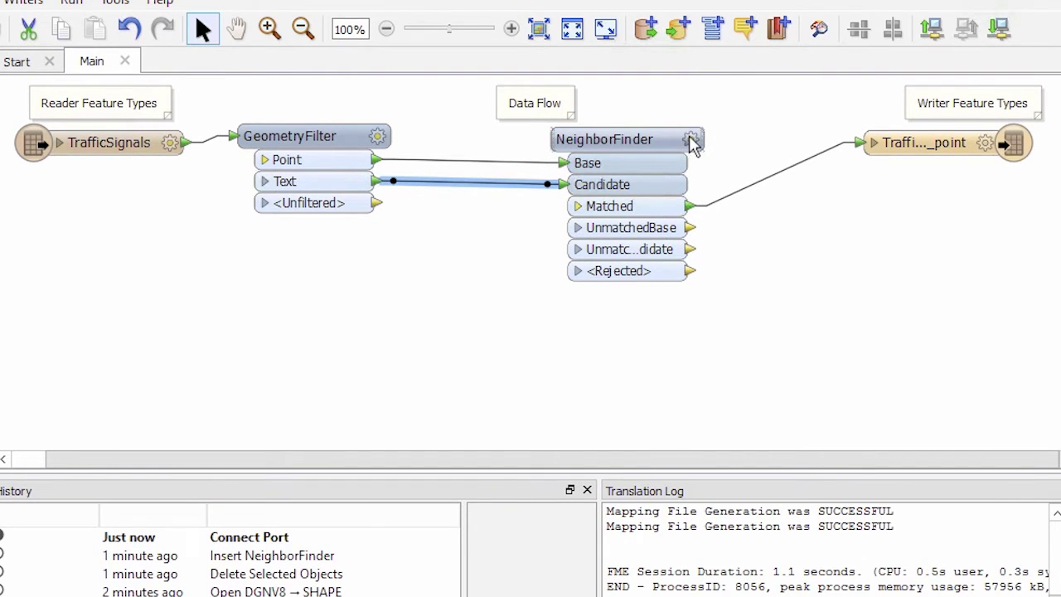
click(690, 140)
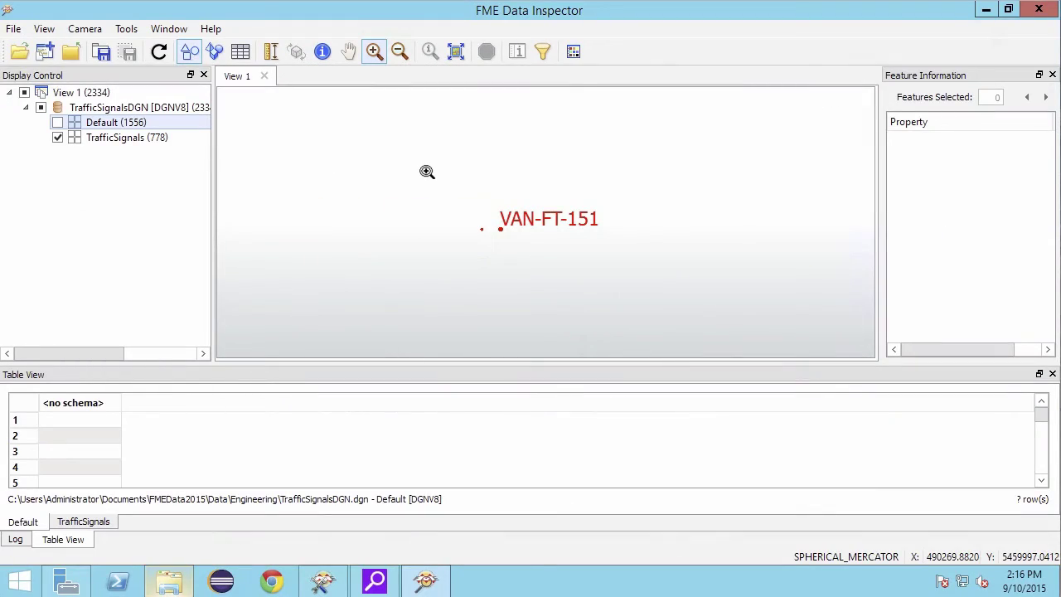
Measure VAN-FT-151's signal point to its label, about 2.03 units apart
drag(426, 172, 638, 310)
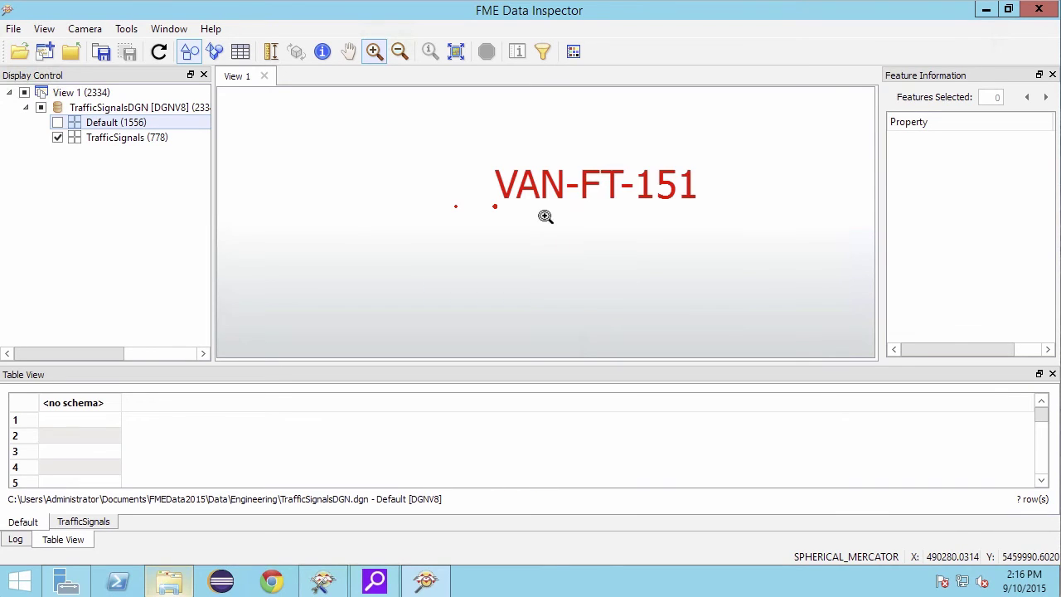
click(273, 51)
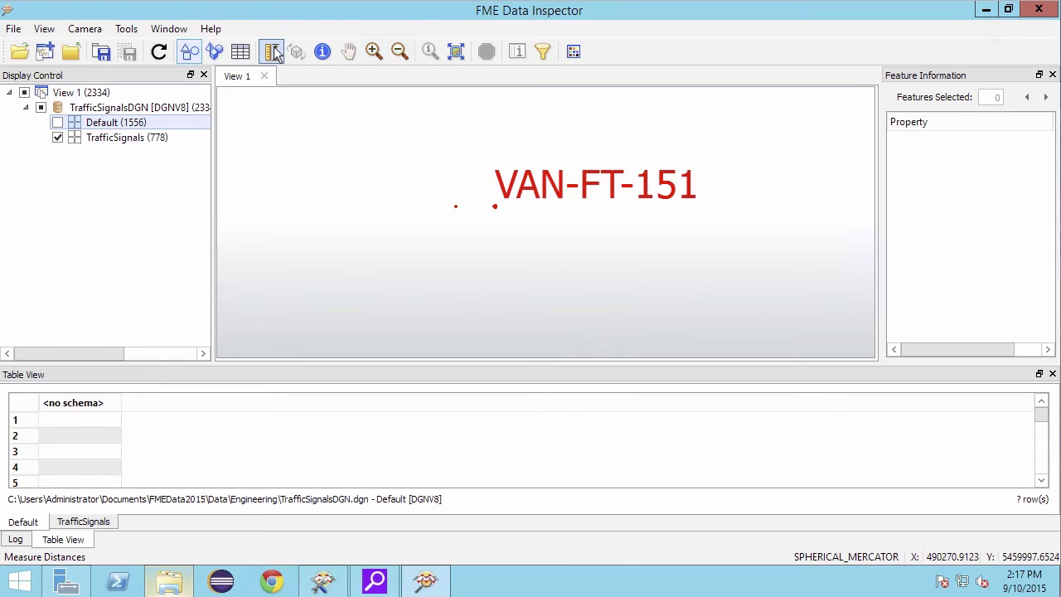
click(455, 206)
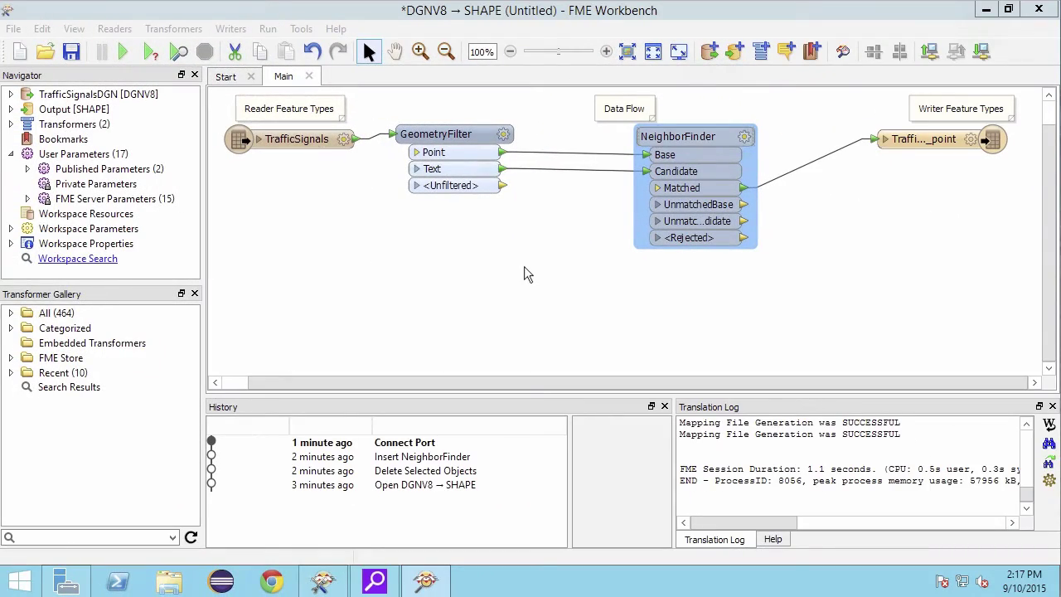
Enter 3 as the NeighborFinder's Maximum Distance
click(745, 139)
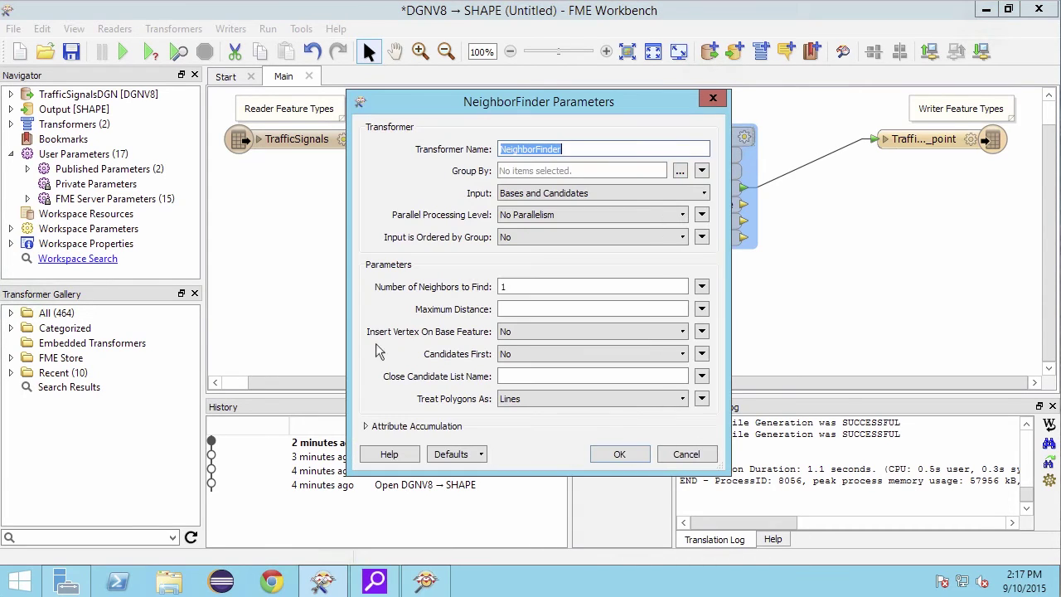
click(514, 311)
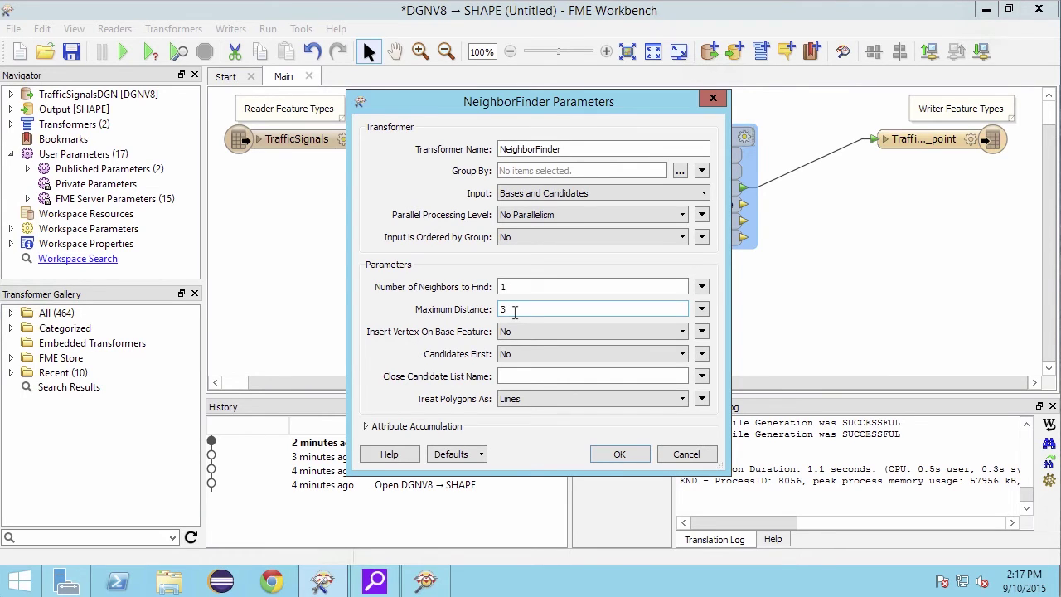
Attach an Inspector to the Matched output and run, confirming all 389 points match
click(619, 454)
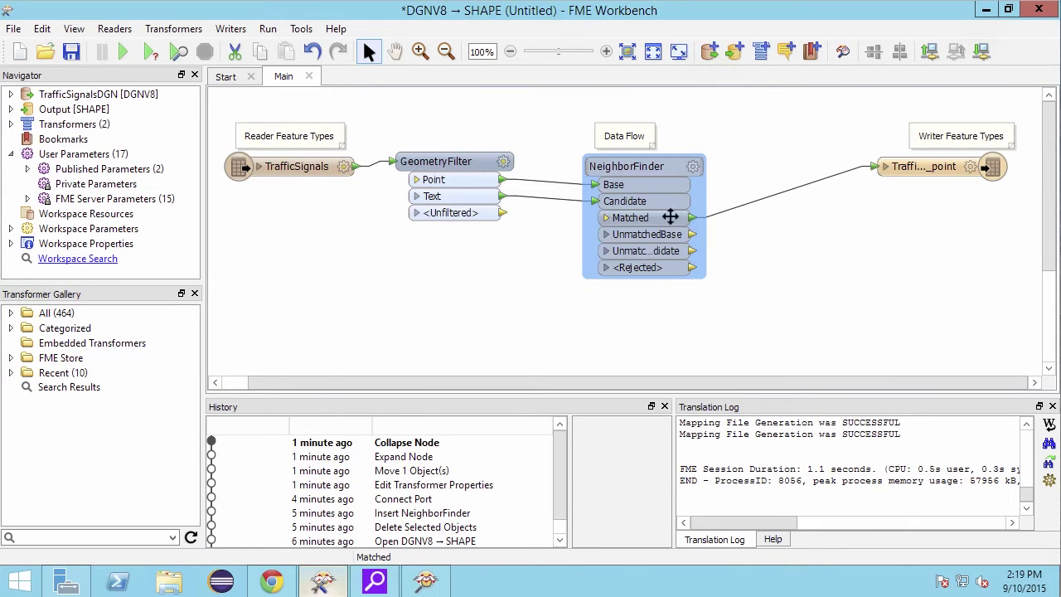
right_click(671, 216)
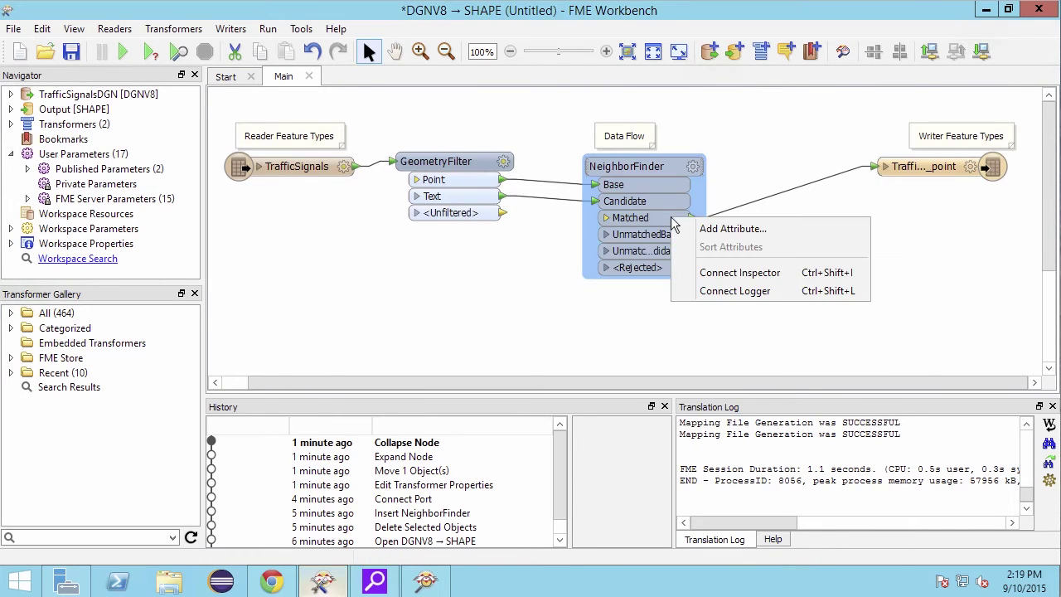
click(697, 277)
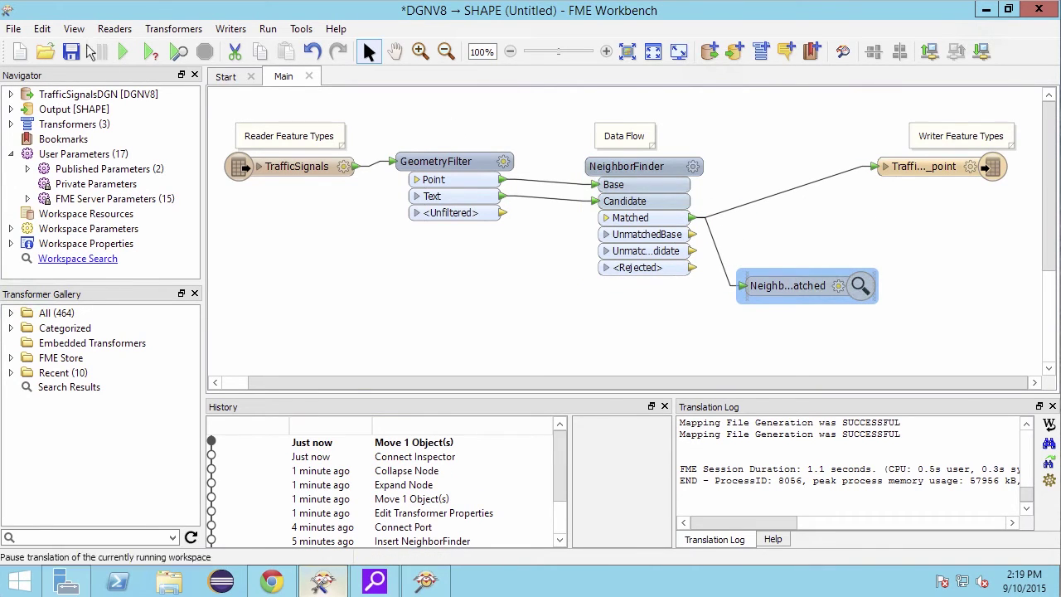
click(131, 52)
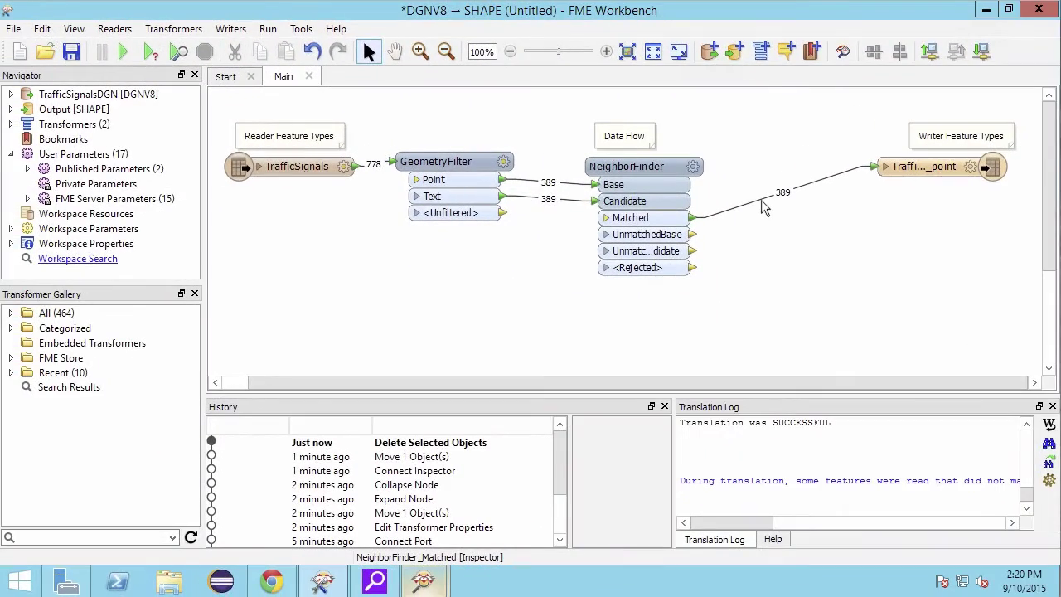
Insert an AttributeRenamer after Matched that renames fme_text_string to text
click(761, 200)
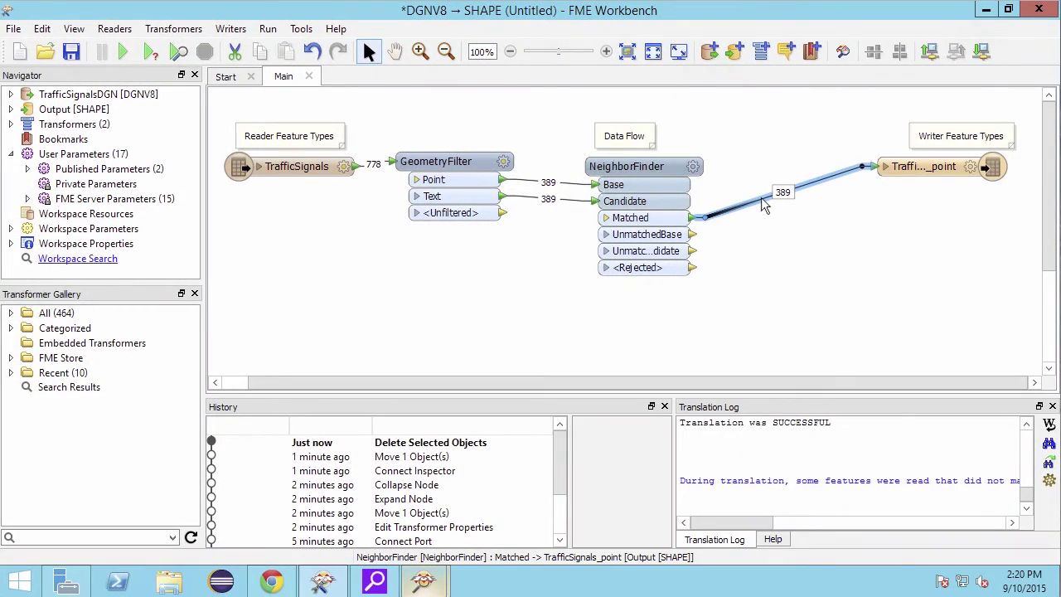
text(attribu)
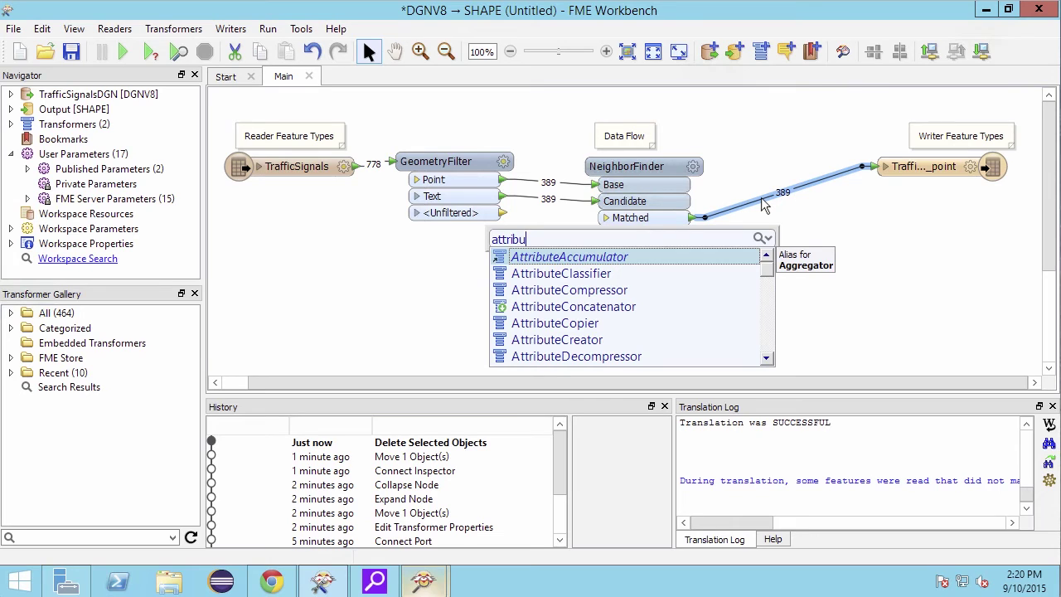
text(teren)
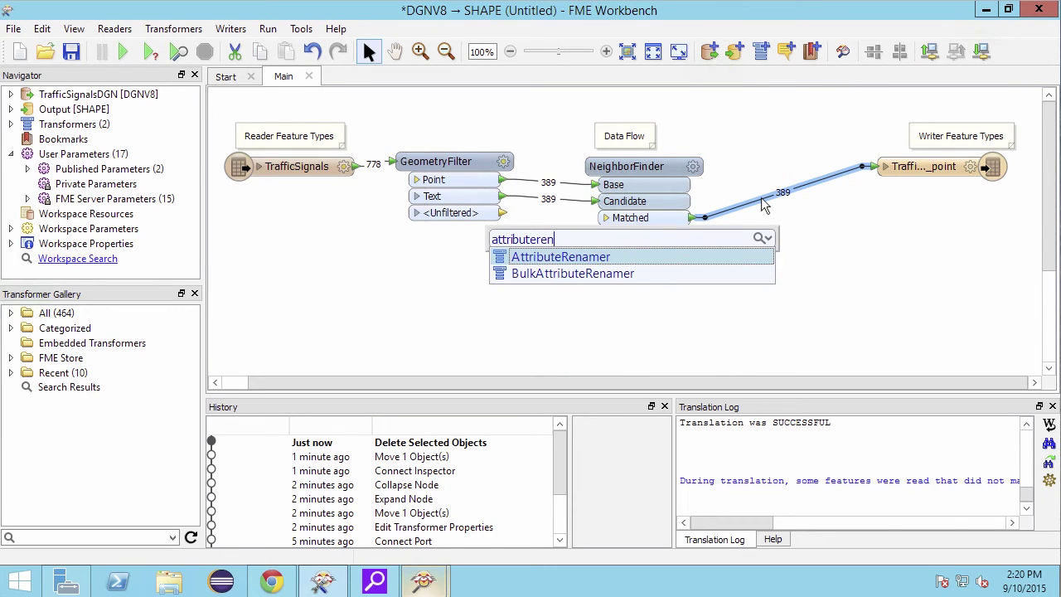
key(Return)
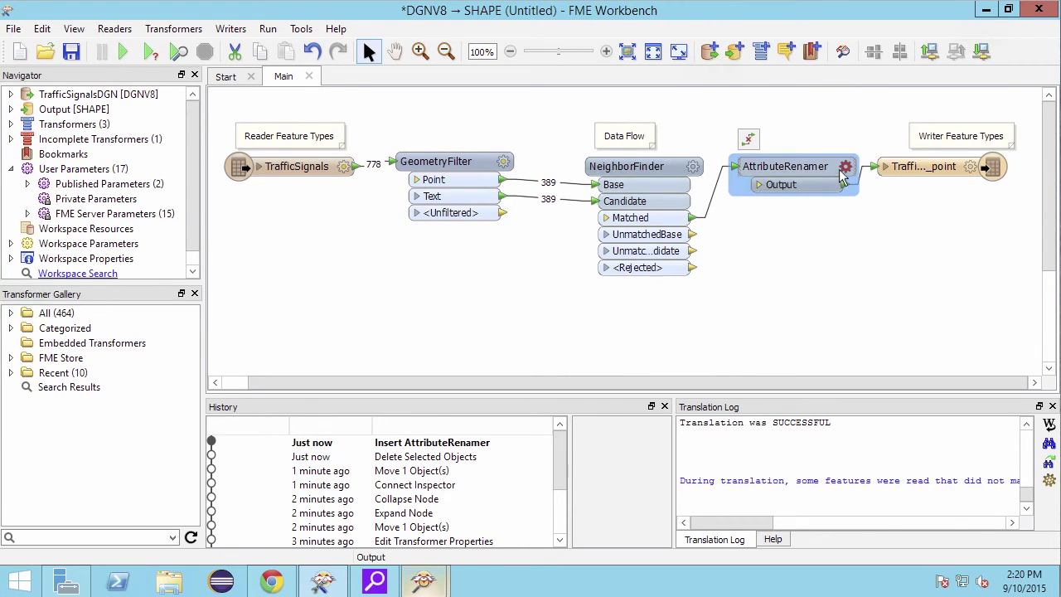
double_click(835, 171)
click(447, 245)
click(467, 245)
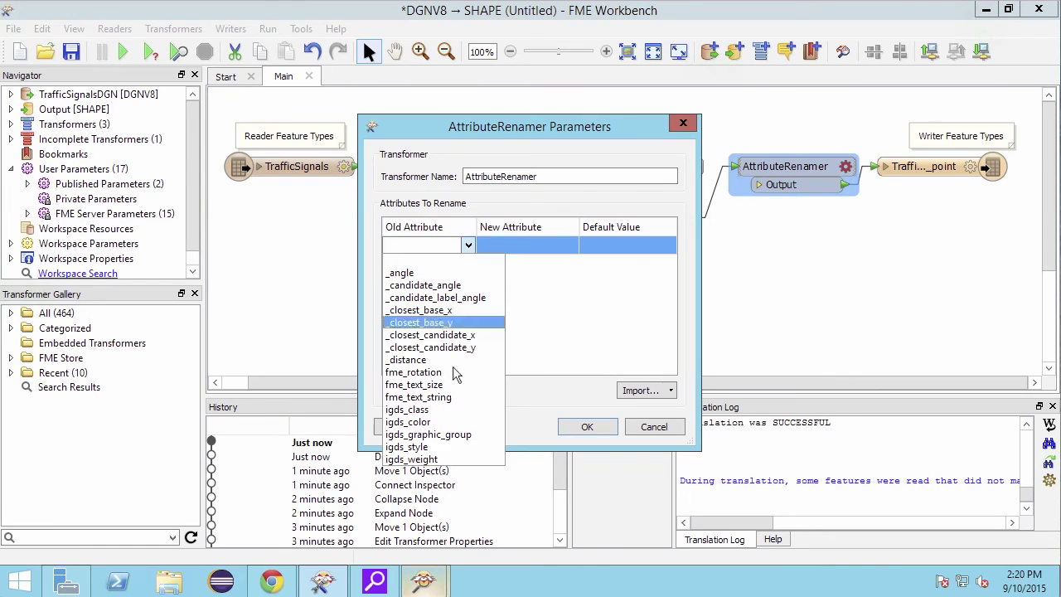
click(451, 396)
click(509, 247)
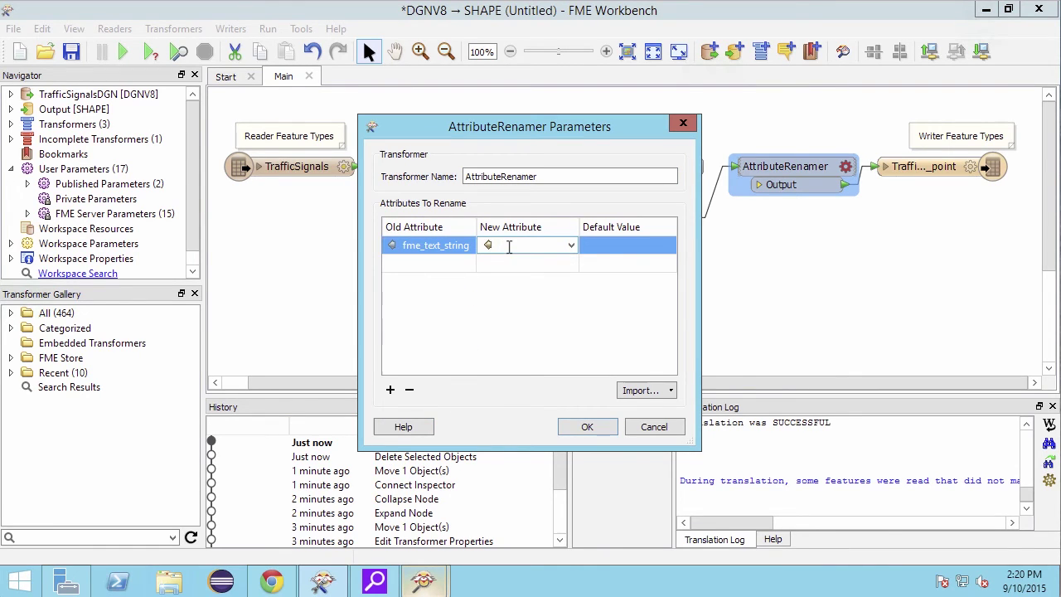
text(T)
text(text)
click(586, 426)
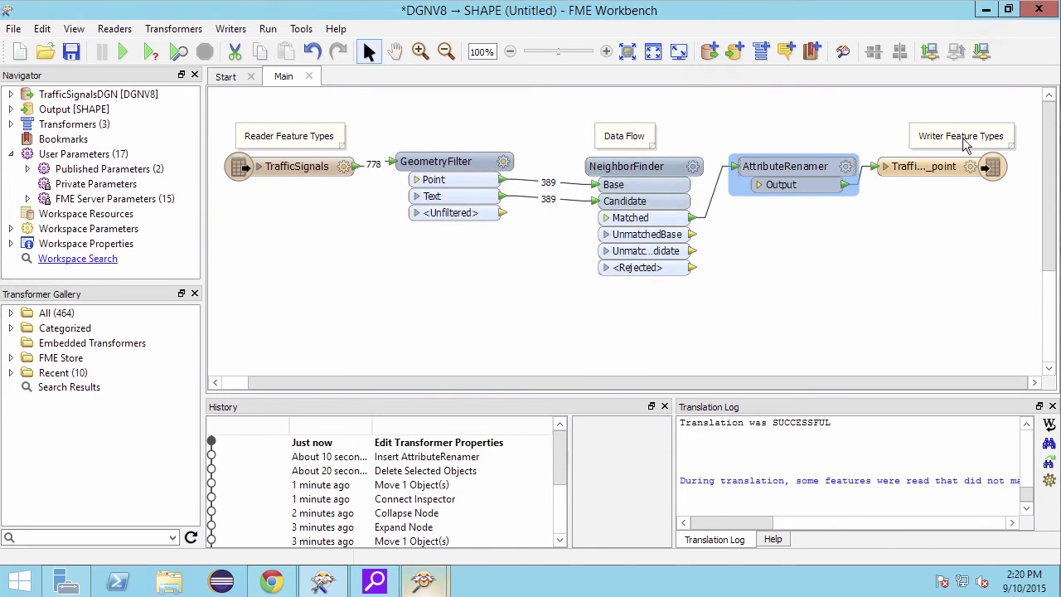
click(975, 164)
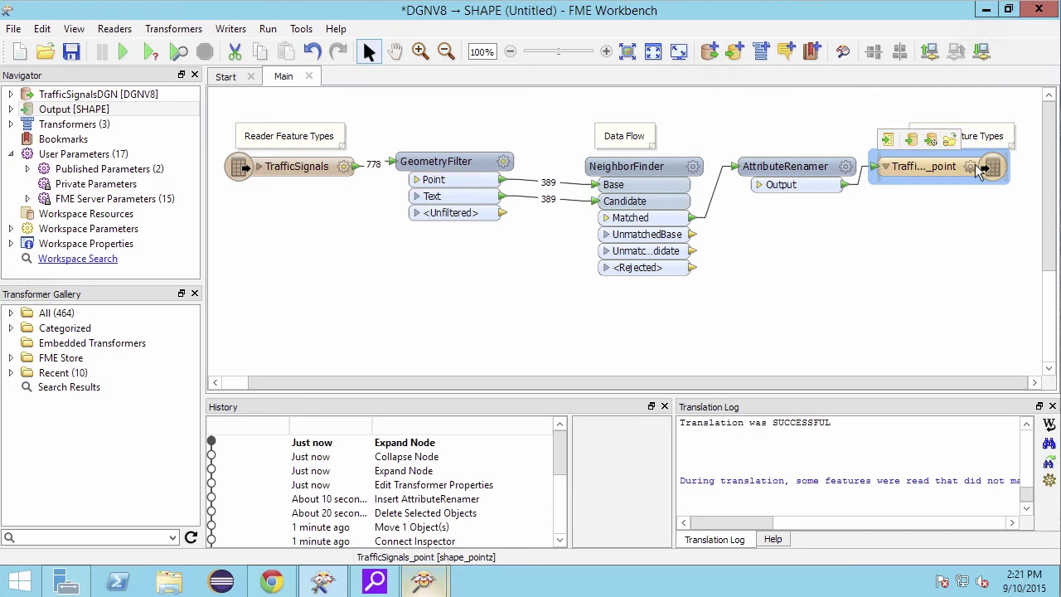
Add a user attribute 'text' with width 10 to the TrafficSignals_point writer feature type
click(974, 164)
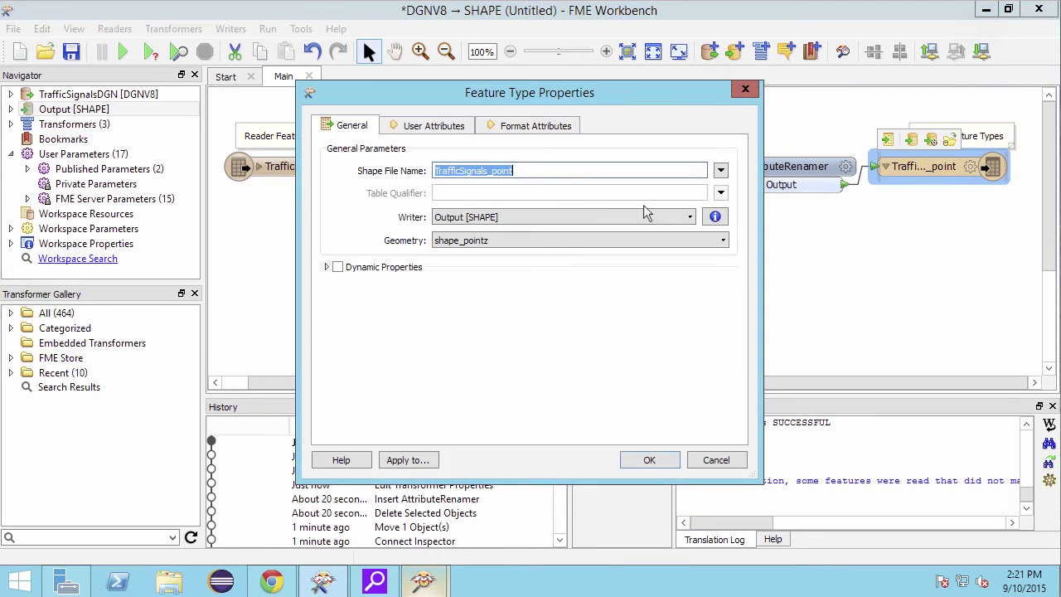
click(435, 125)
click(451, 230)
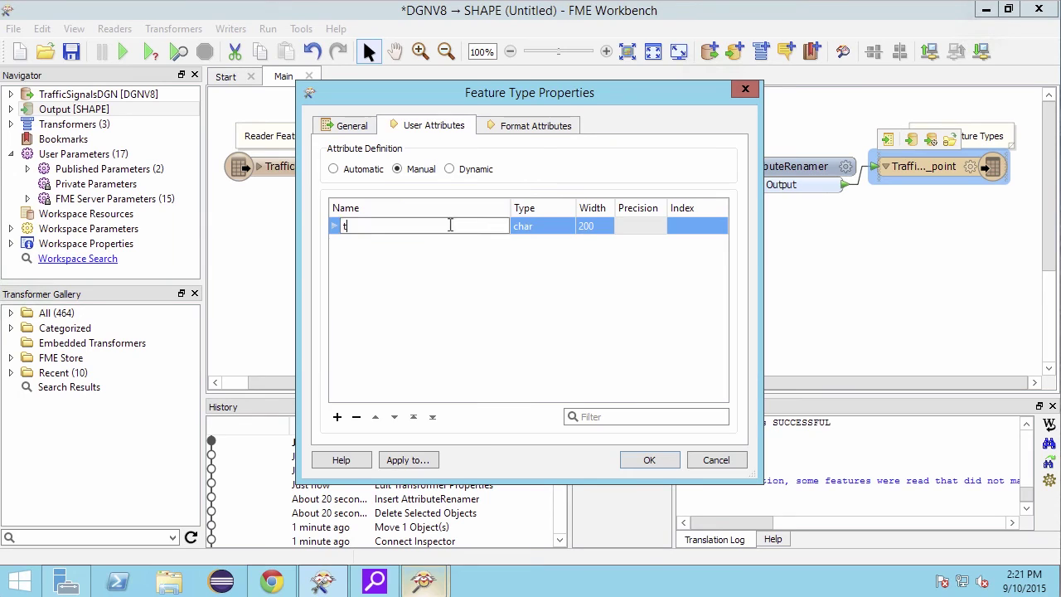
text(text)
click(590, 228)
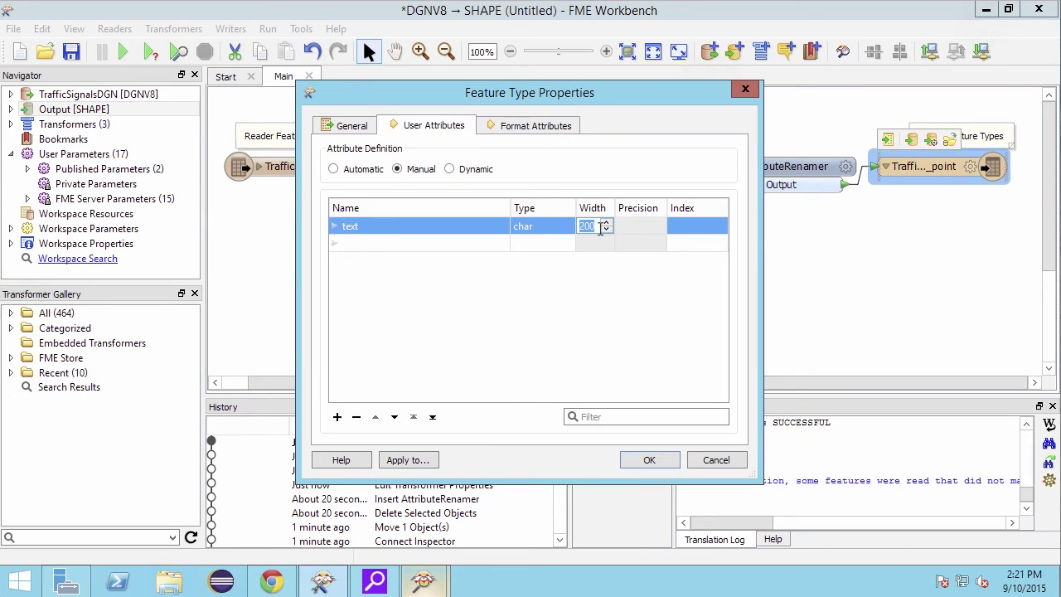
key(BackSpace)
text(10)
Apply the text attribute, rerun the translation, and open the TrafficSignals_point output for inspection
click(654, 460)
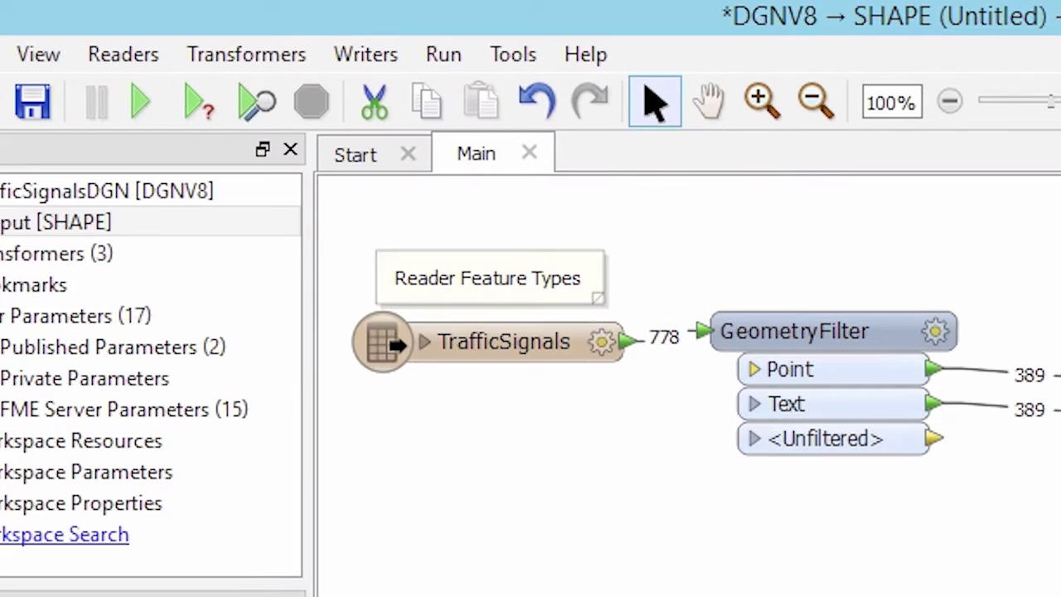
click(144, 108)
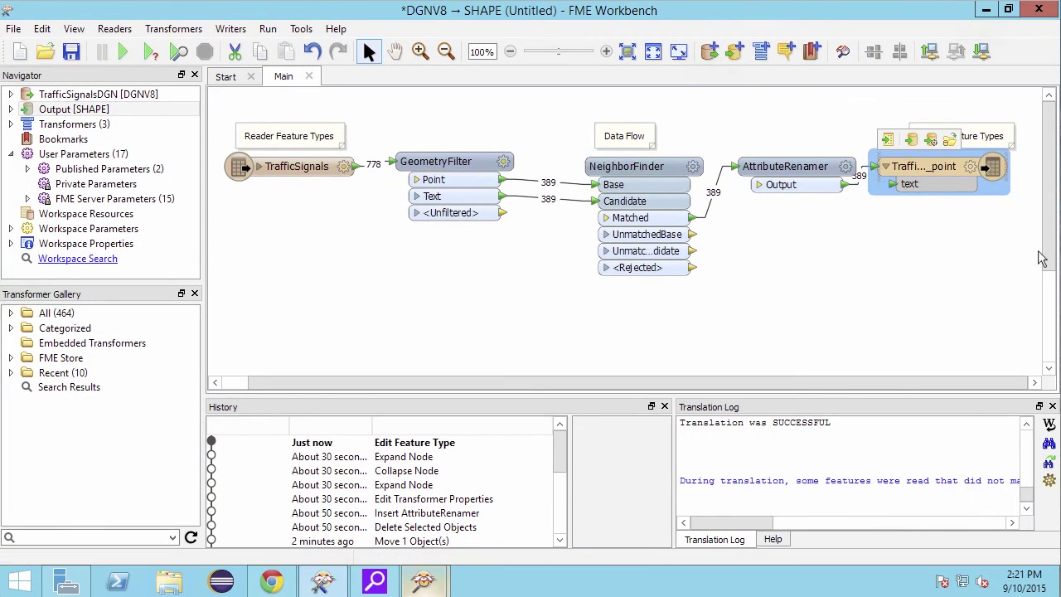
right_click(940, 174)
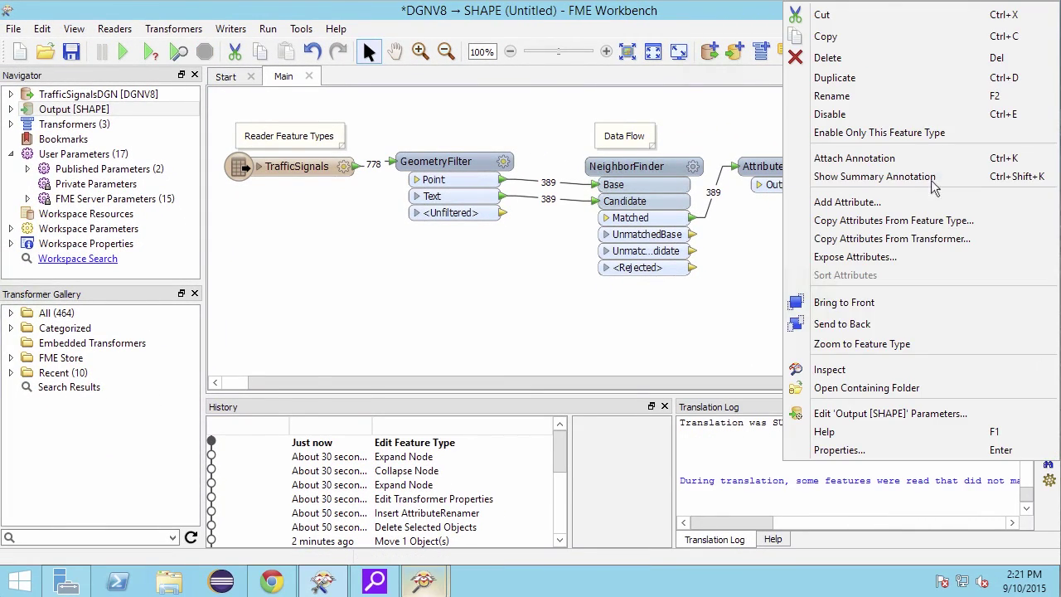
click(871, 365)
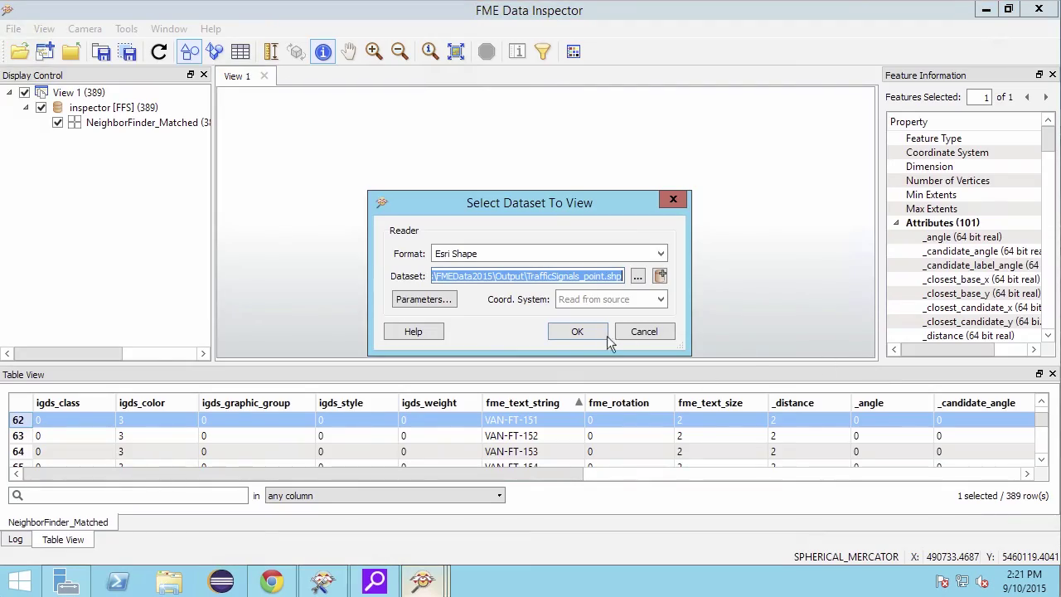
Load TrafficSignals_point.shp in Data Inspector and query a map point's text value
click(580, 333)
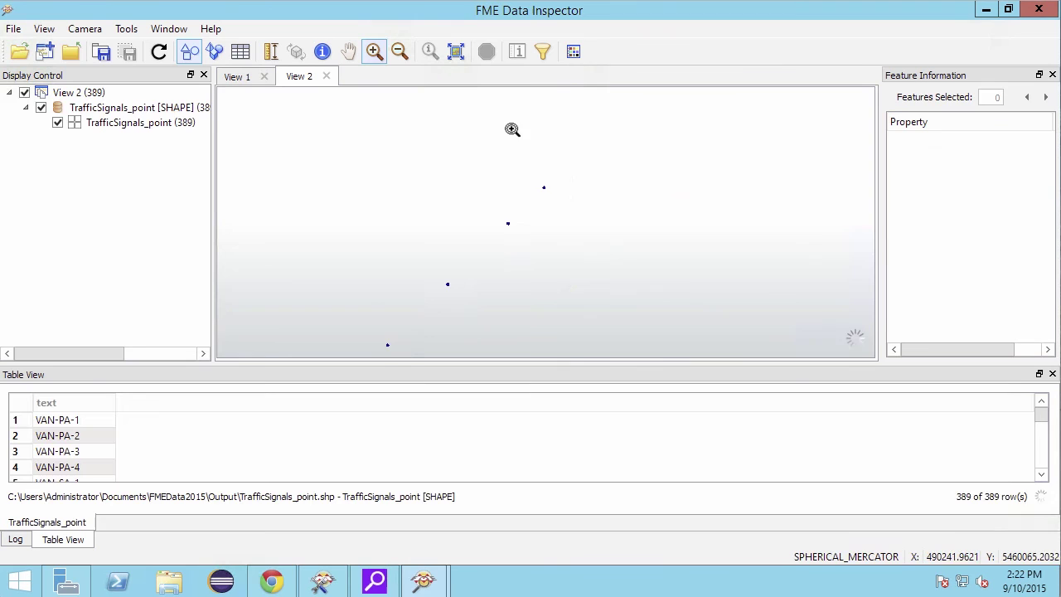
click(328, 53)
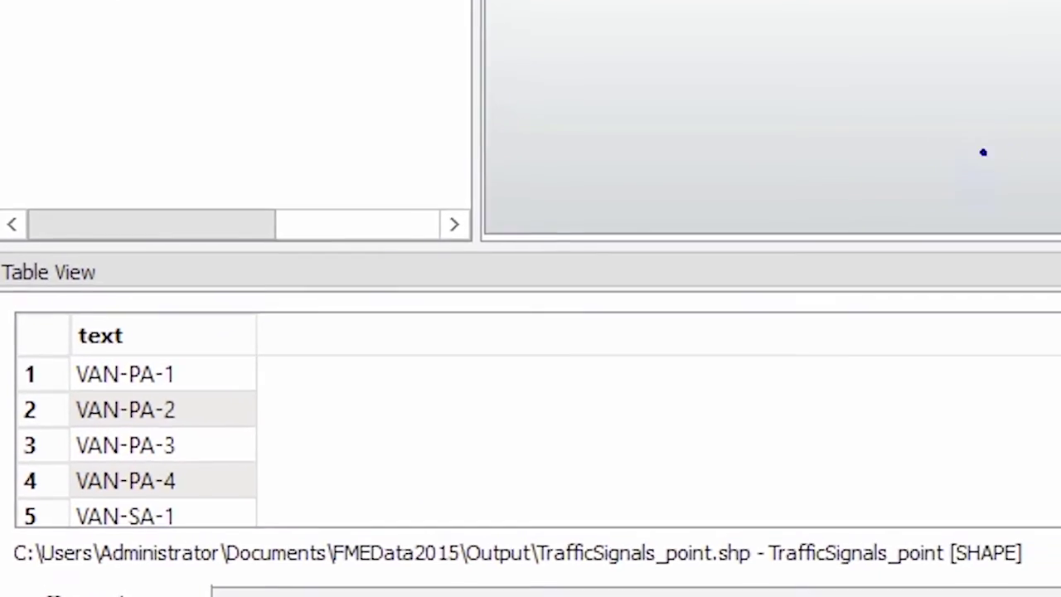
click(543, 219)
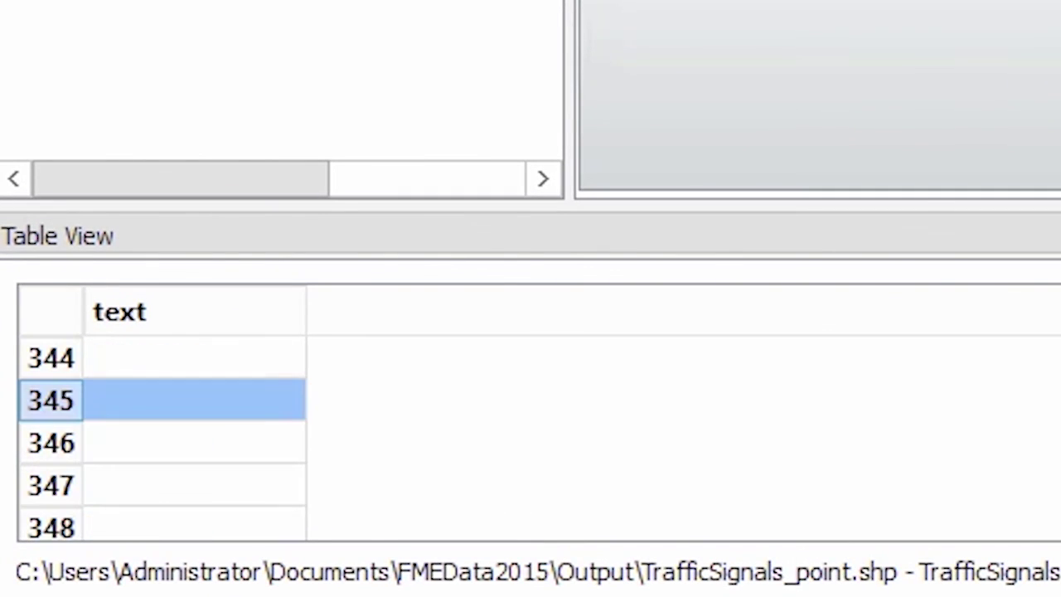